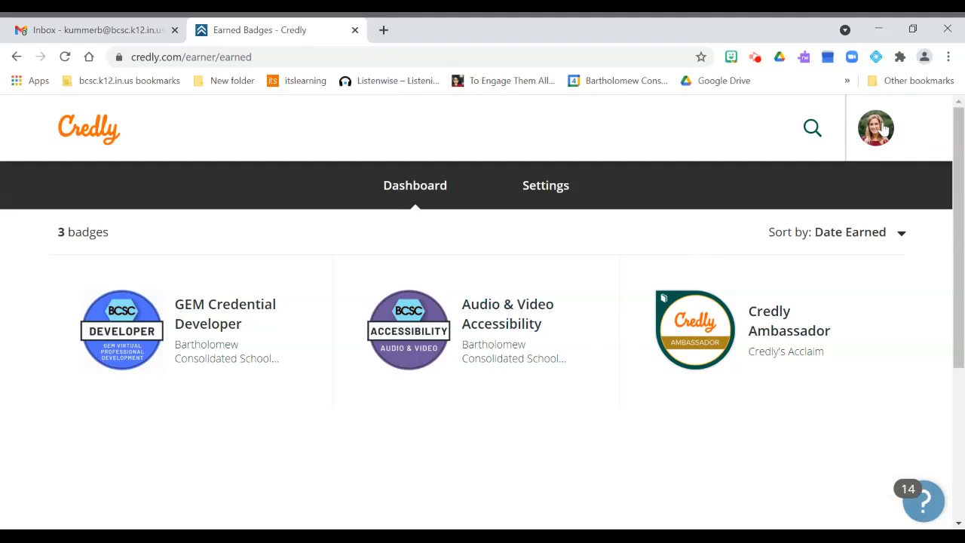
Step: Go to the dashboard of earned badges and look over the badges listed there
click(881, 129)
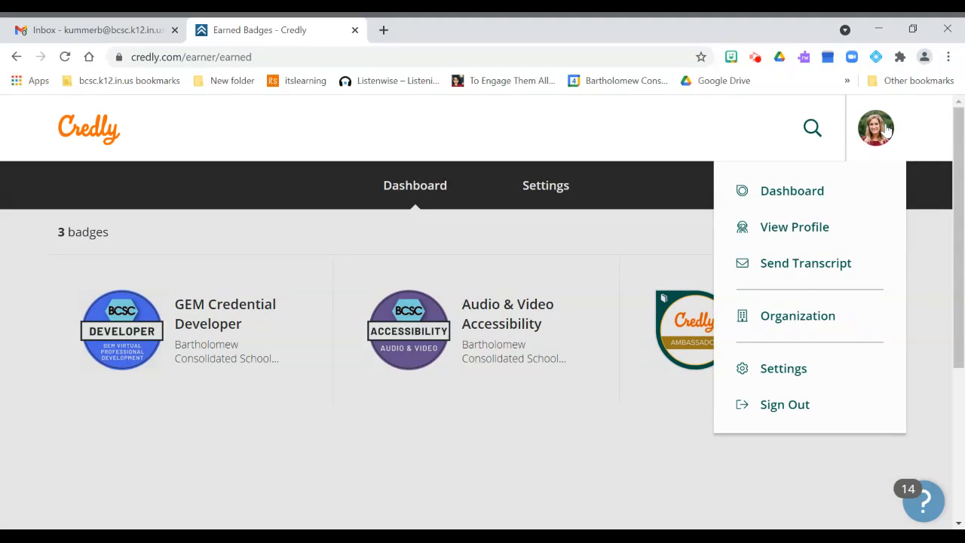
click(821, 189)
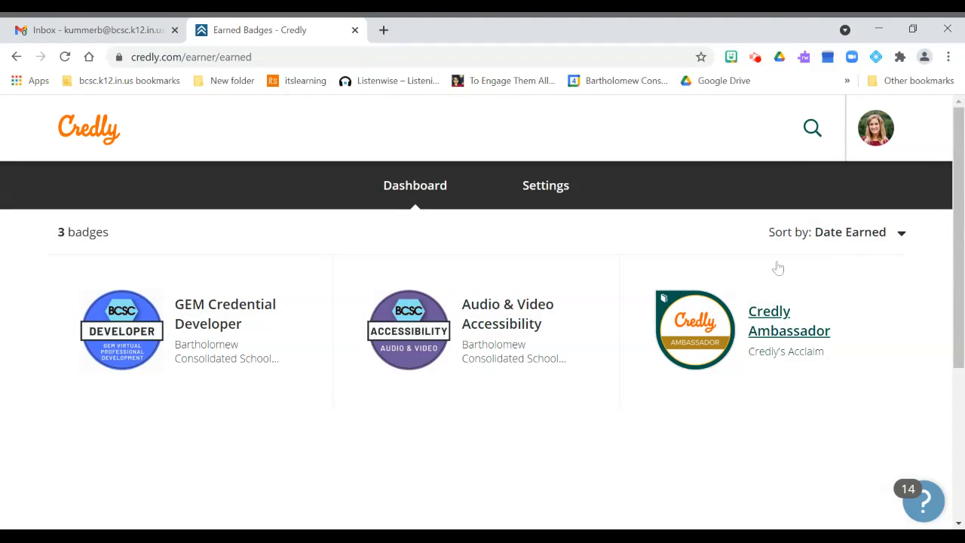
scroll(529, 383, down, 2)
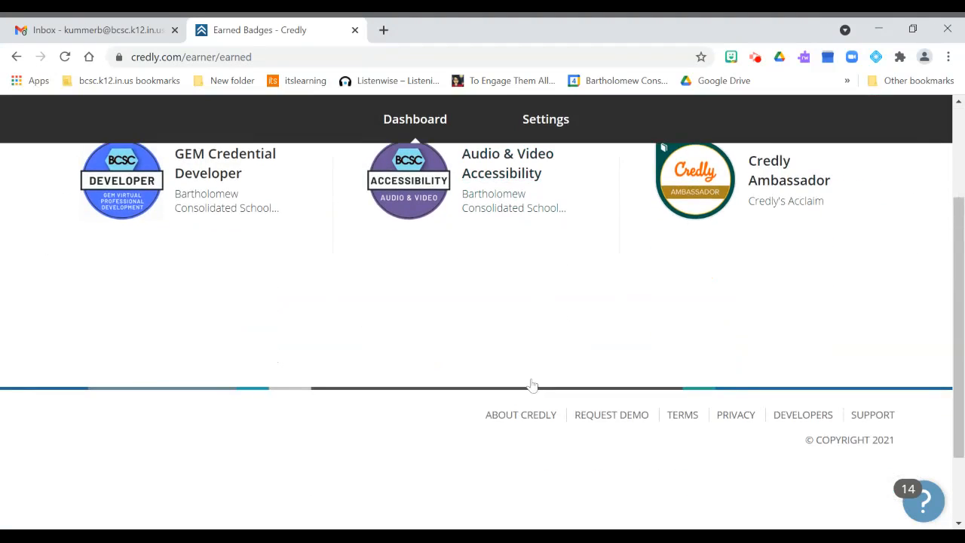
scroll(531, 385, up, 2)
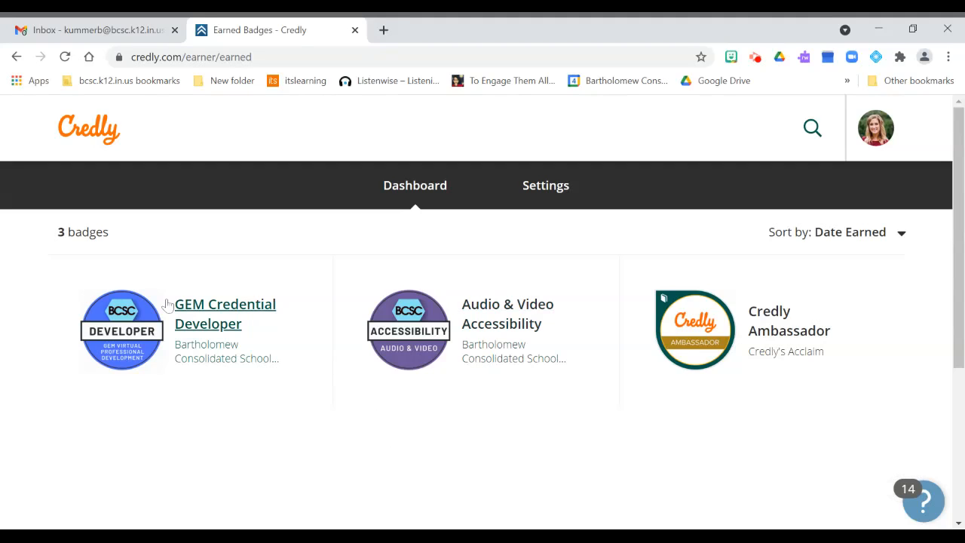
Step: Open the GEM Credential Developer badge and review its description, skills, earning criteria and related badges
click(214, 325)
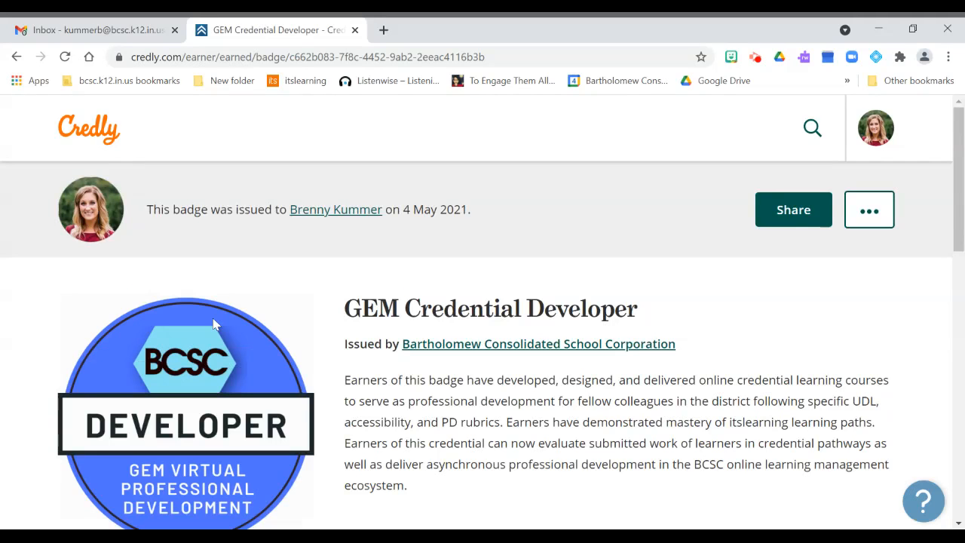
scroll(596, 345, down, 6)
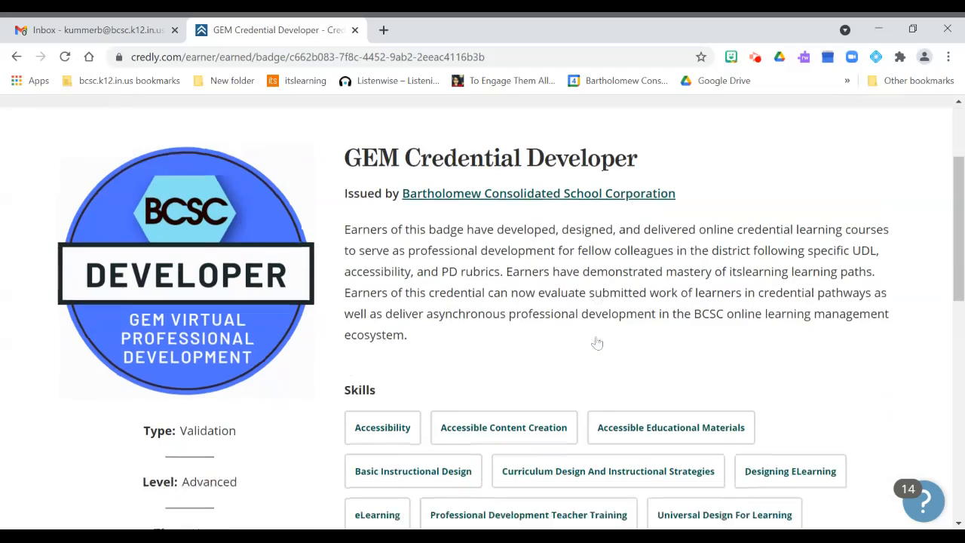
scroll(597, 344, down, 1)
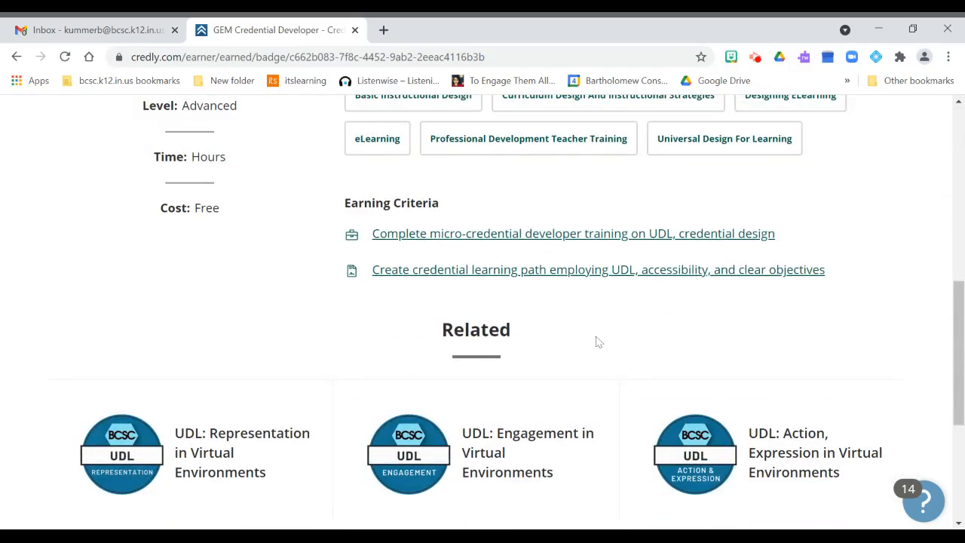
scroll(596, 342, up, 4)
scroll(596, 342, down, 1)
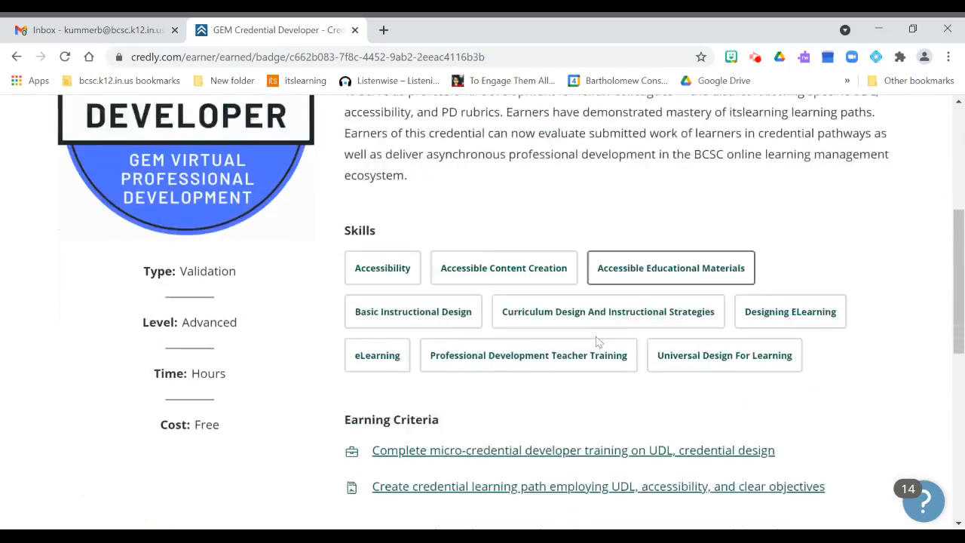
scroll(596, 340, up, 5)
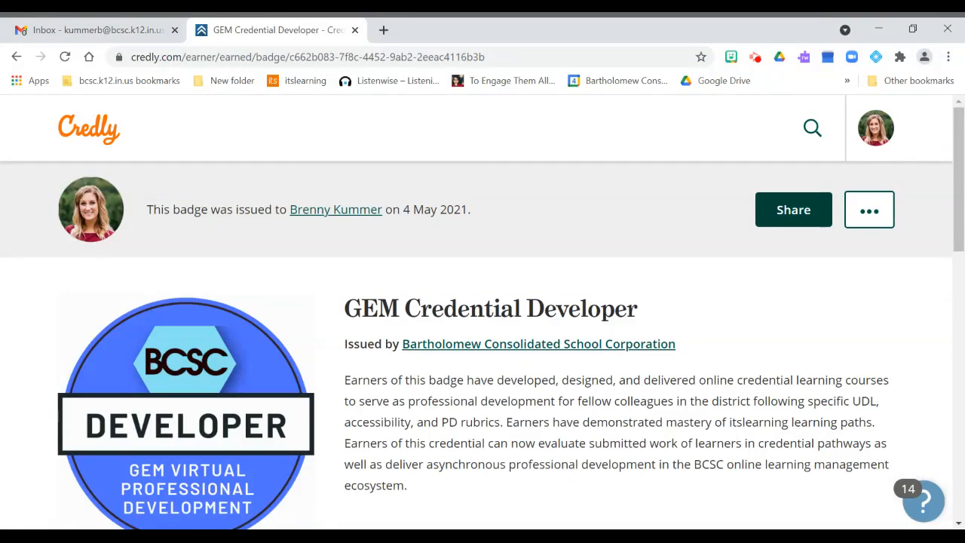
Step: Open the sharing options for the GEM Credential Developer badge and choose to download the badge
click(799, 215)
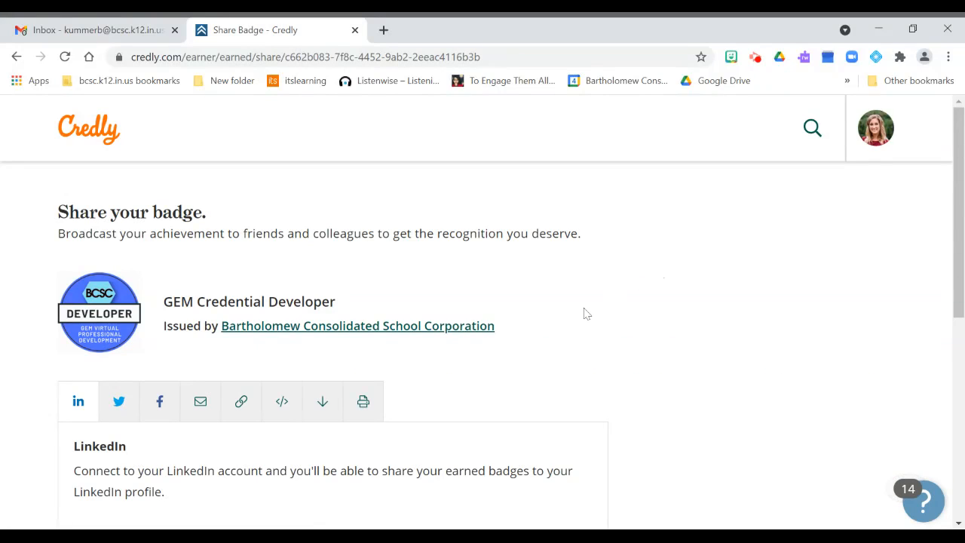
scroll(586, 315, down, 2)
scroll(586, 314, up, 1)
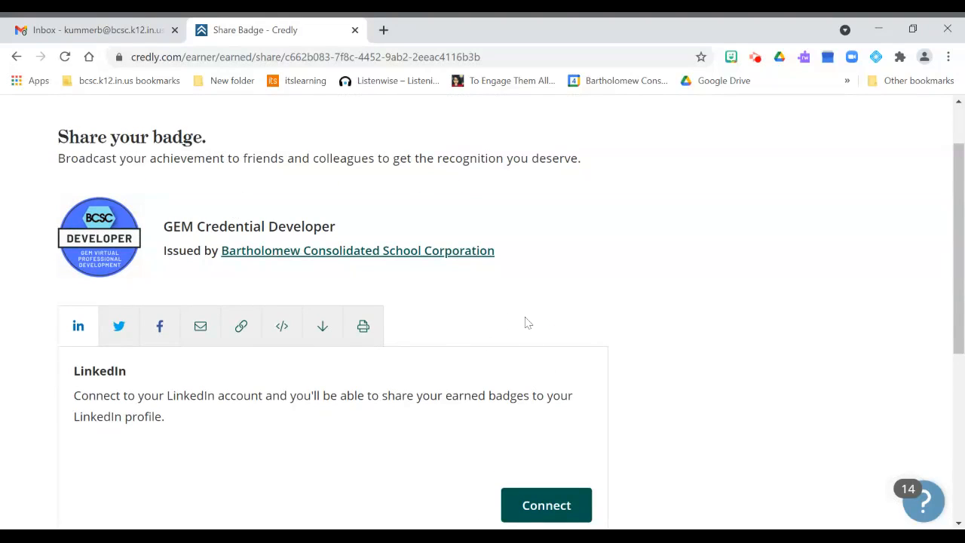
scroll(564, 361, up, 1)
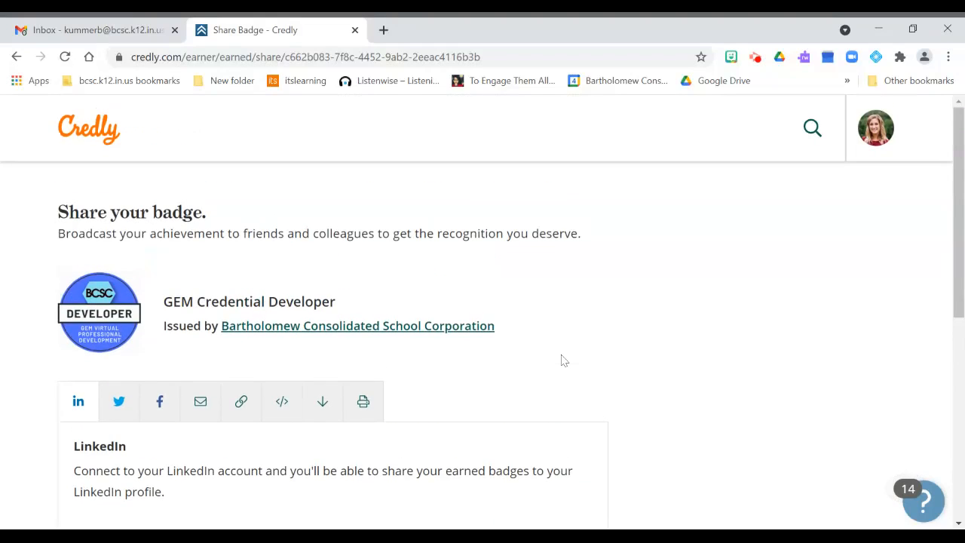
scroll(564, 361, down, 1)
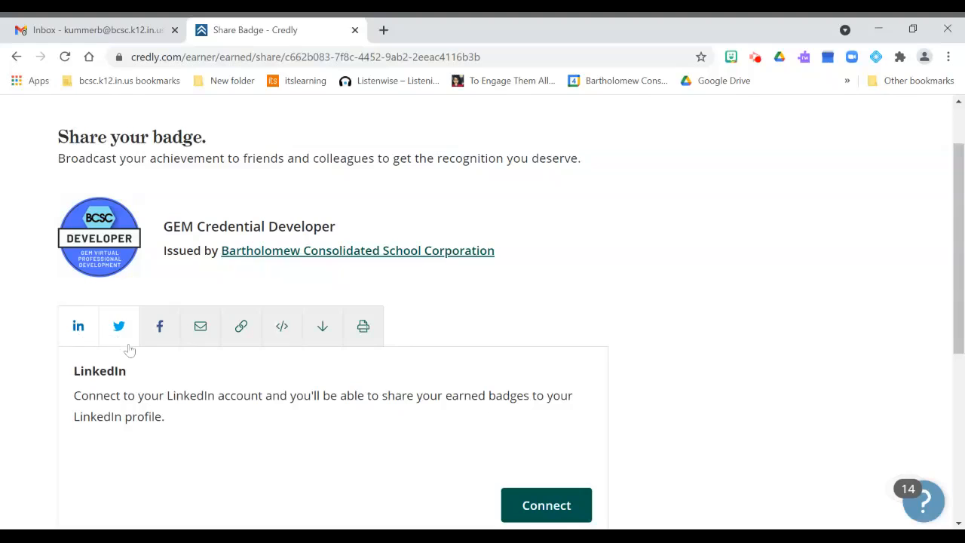
click(322, 329)
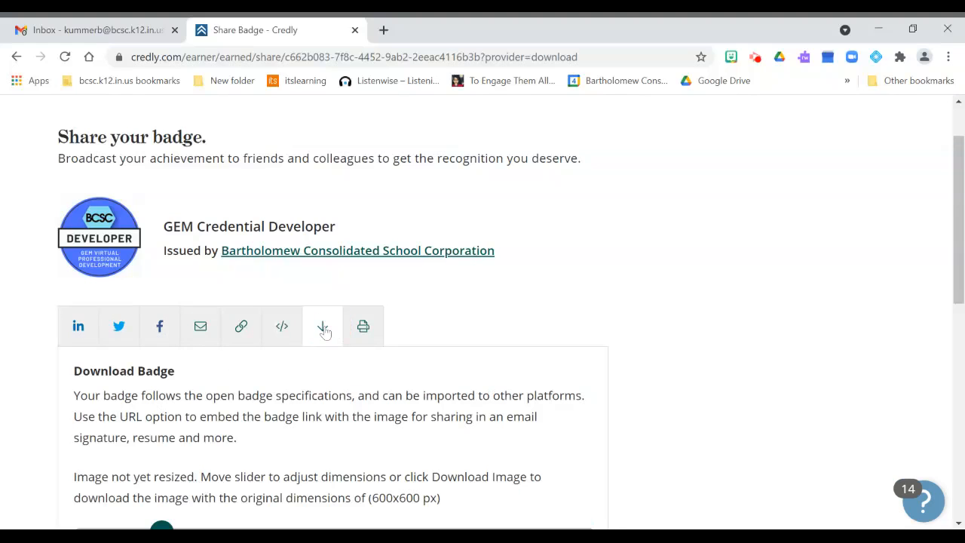
Step: Resize the badge image to 108 x 108 px and download it
scroll(324, 331, down, 2)
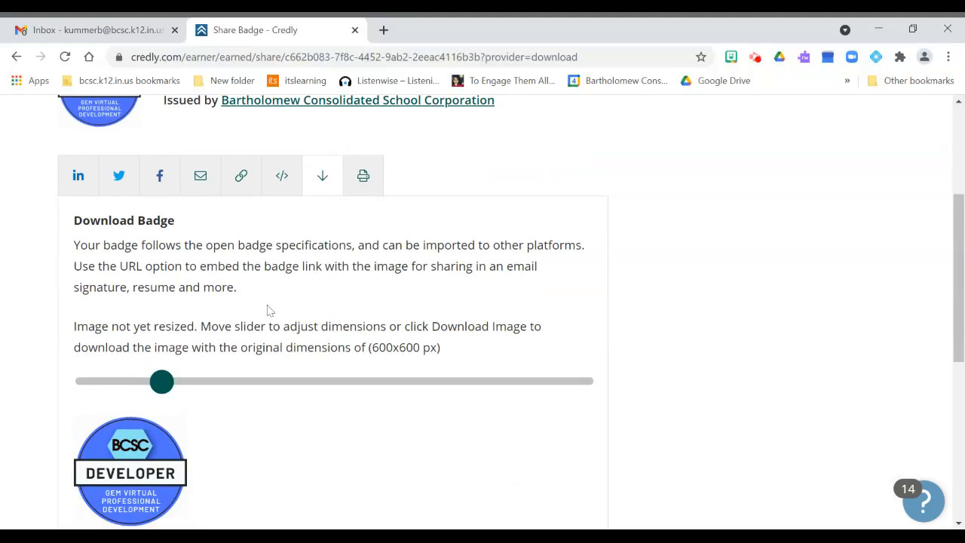
scroll(206, 324, down, 1)
drag(161, 309, 134, 286)
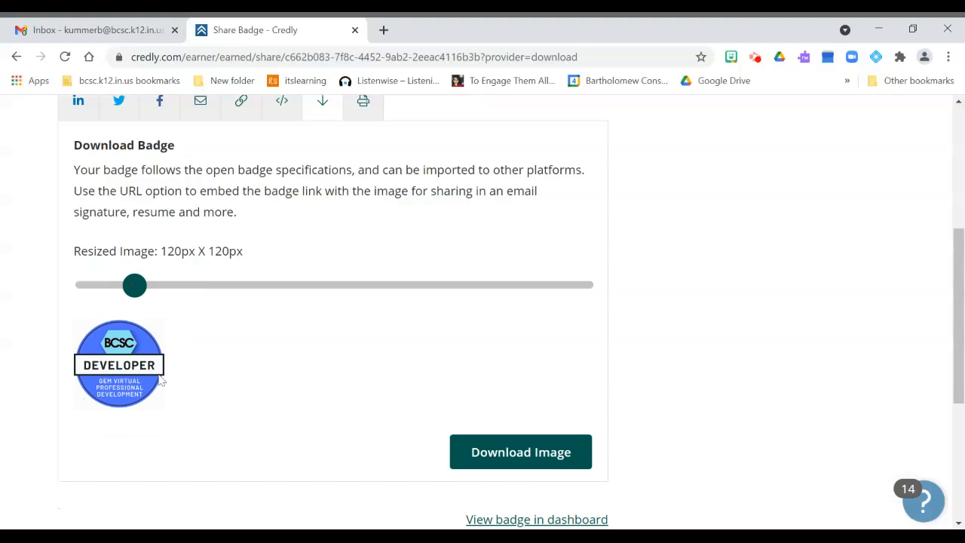
mouse_move(133, 286)
mouse_down()
mouse_move(169, 295)
mouse_move(122, 295)
mouse_up()
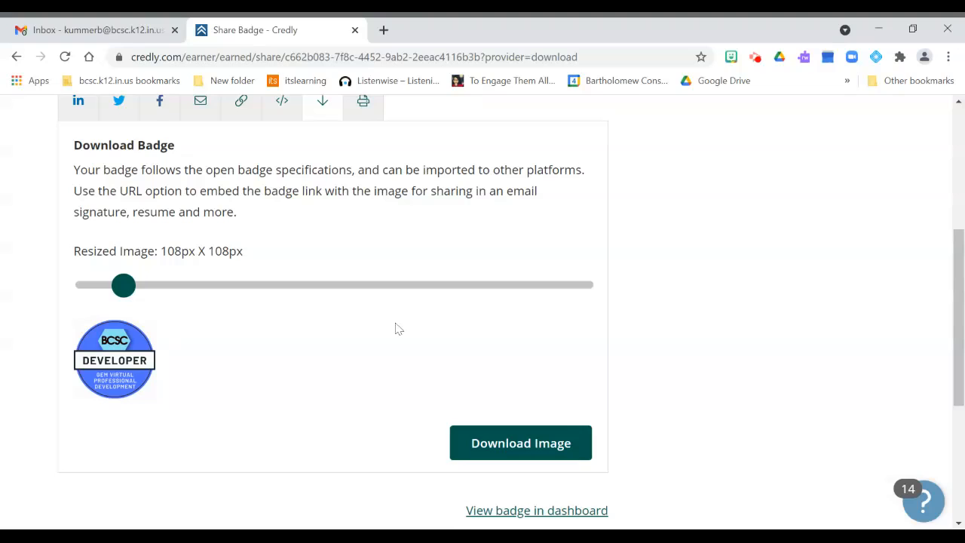
click(503, 451)
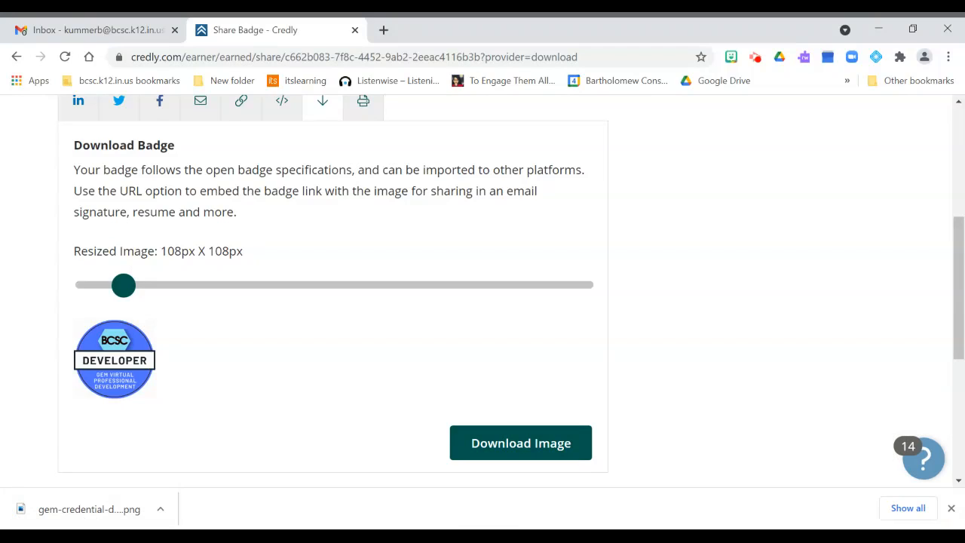
scroll(294, 388, up, 1)
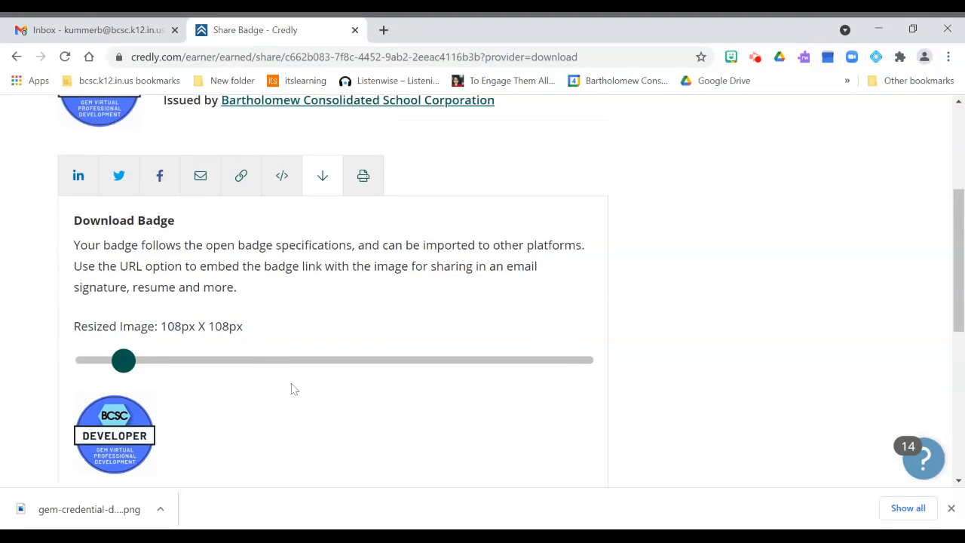
scroll(294, 388, up, 3)
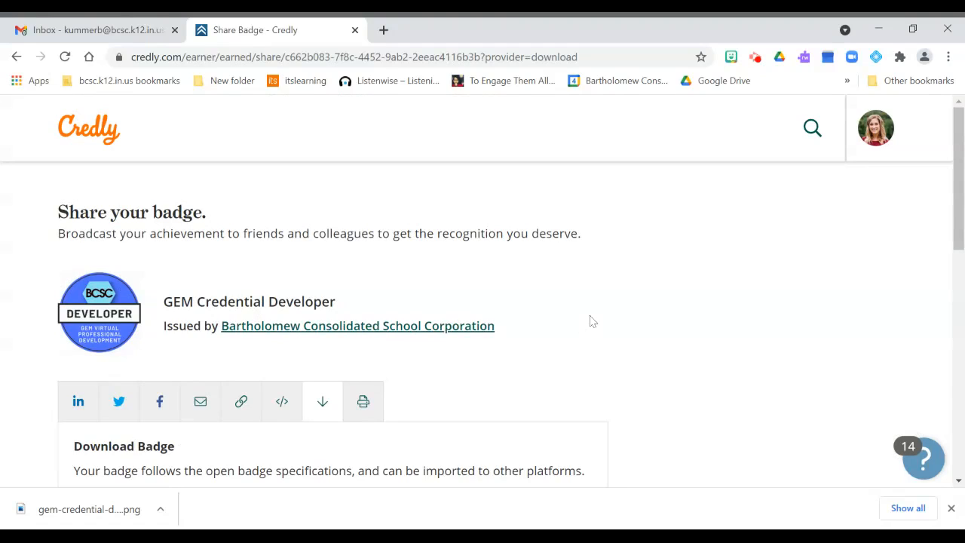
scroll(591, 322, down, 1)
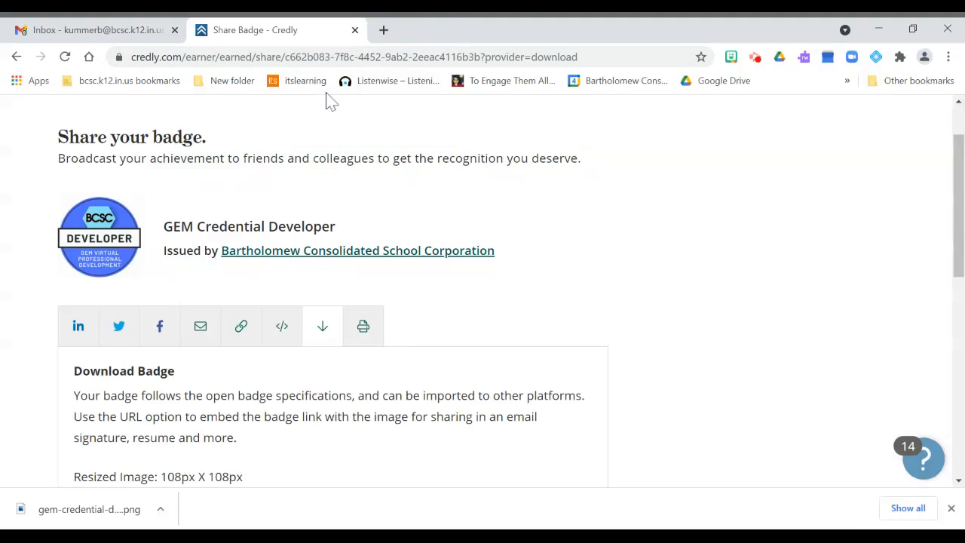
click(755, 58)
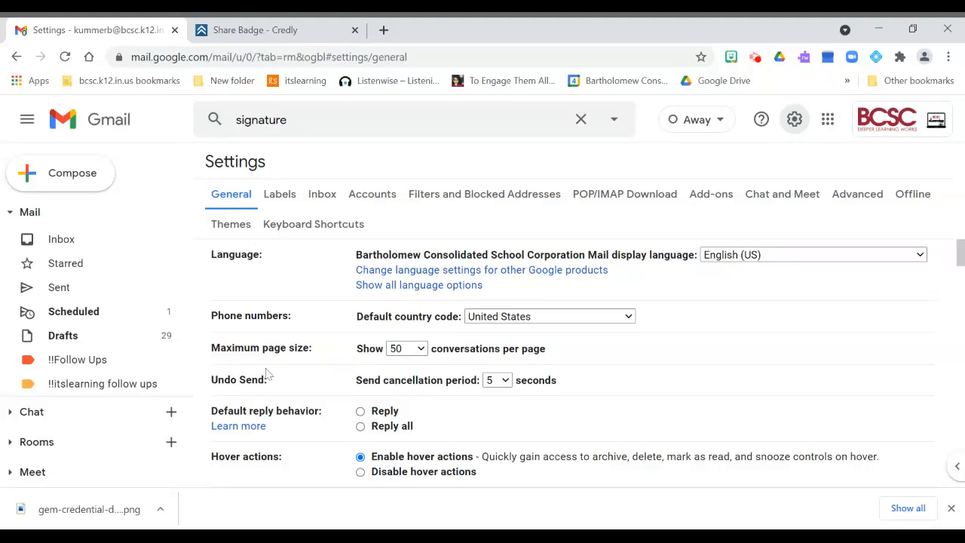
Step: In Gmail's general settings, add an empty line below the name in the existing work signature
scroll(741, 338, down, 3)
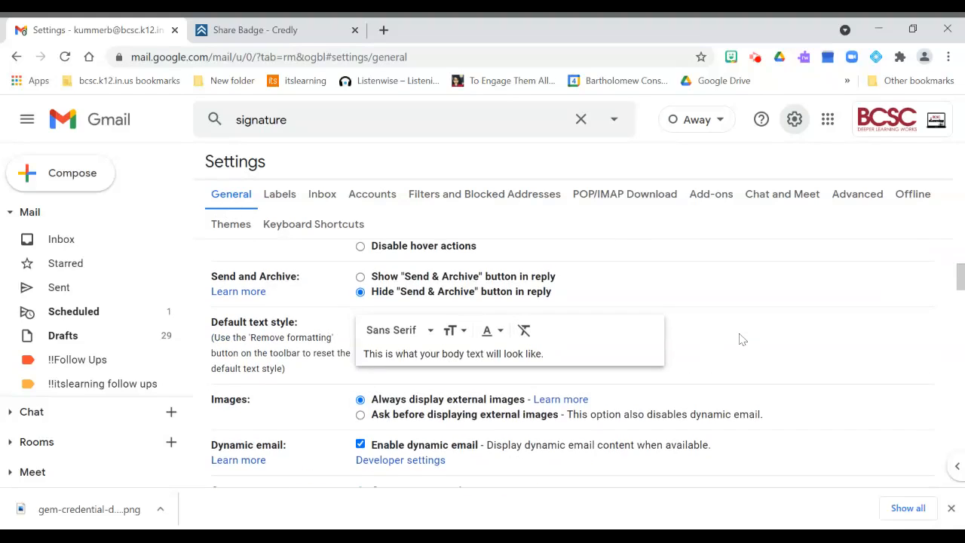
scroll(741, 338, down, 6)
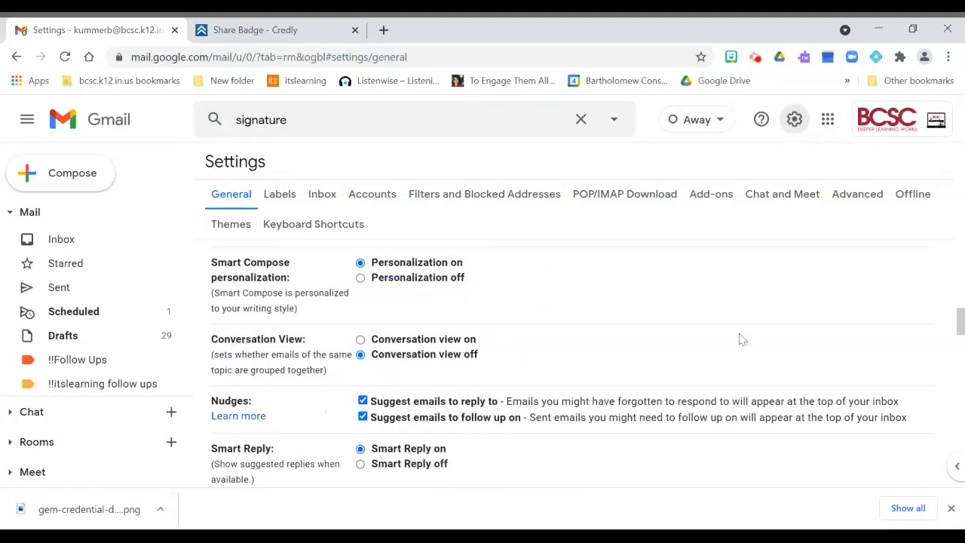
scroll(740, 338, down, 10)
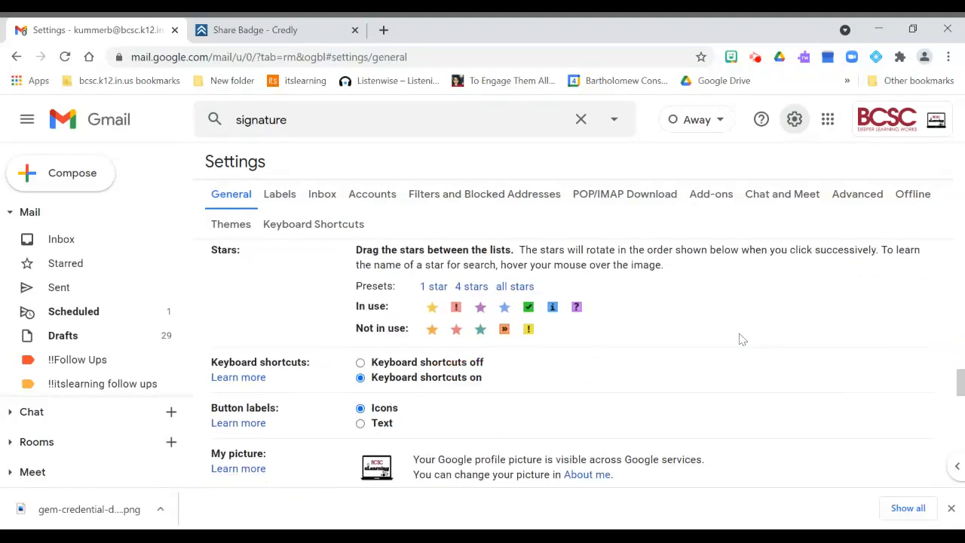
scroll(741, 339, down, 3)
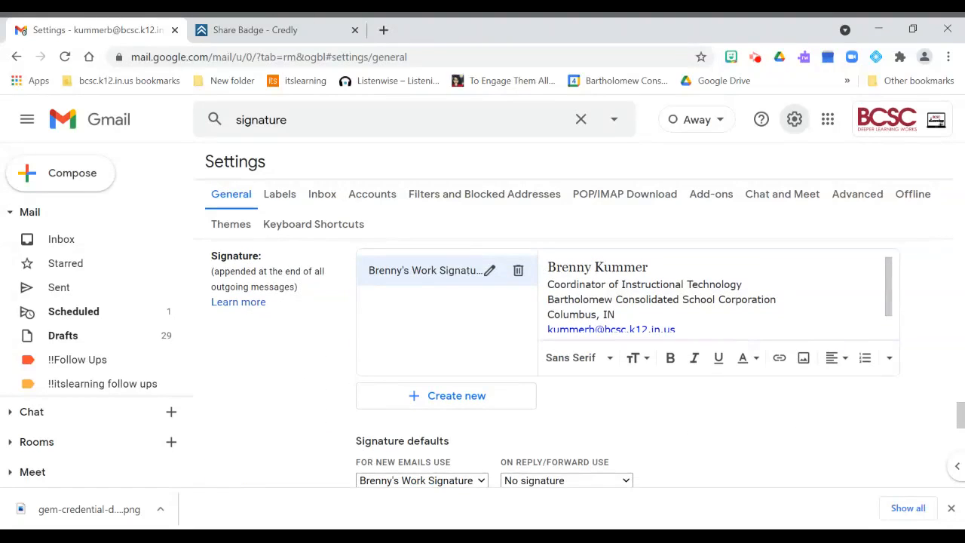
scroll(522, 332, down, 1)
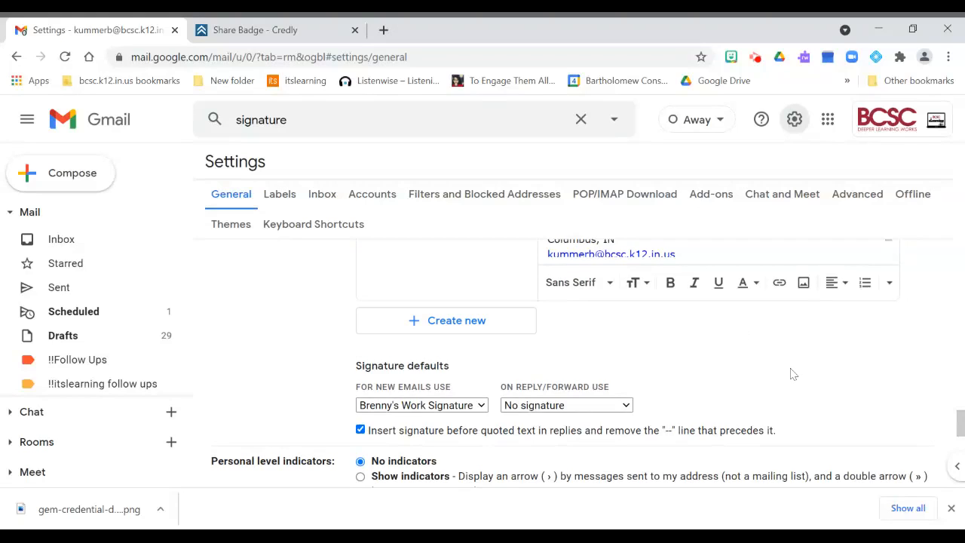
scroll(792, 374, up, 1)
click(677, 329)
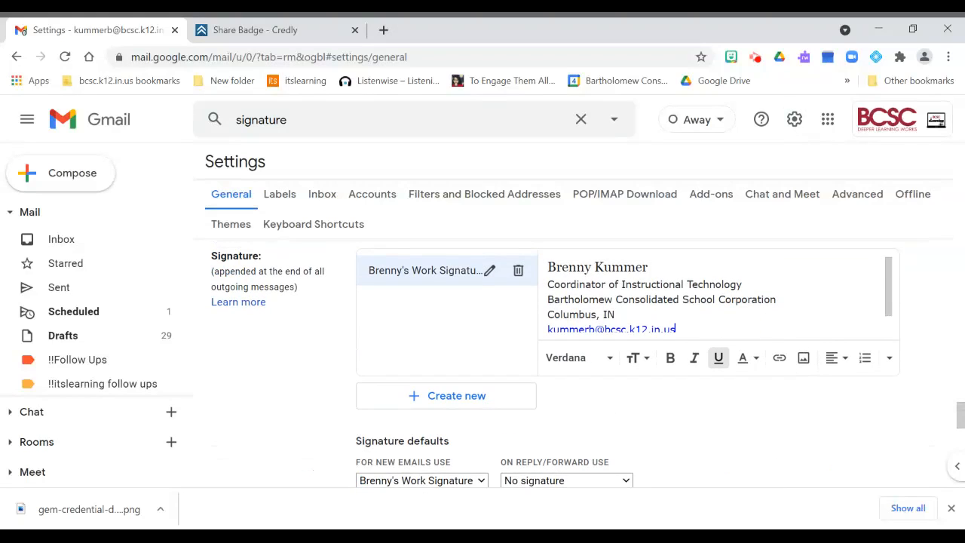
scroll(696, 327, up, 1)
click(663, 345)
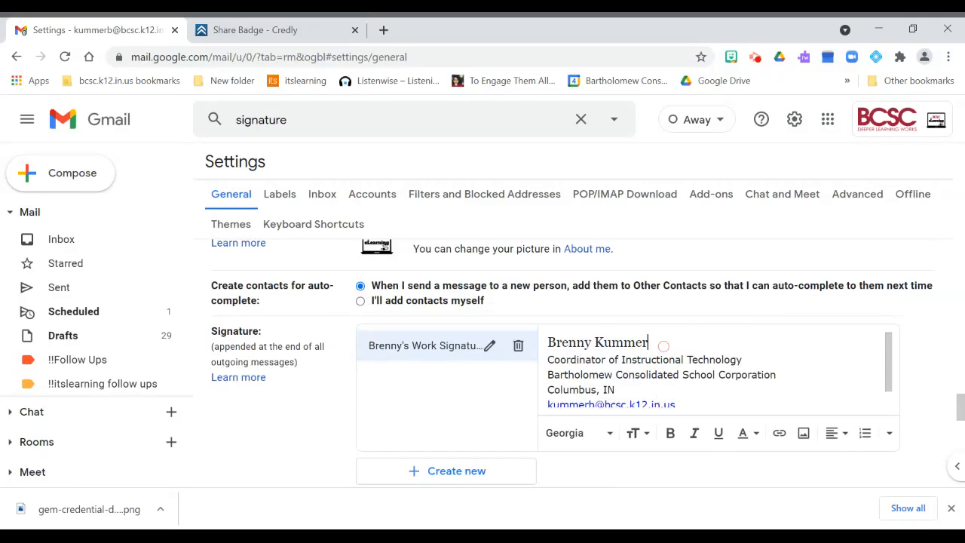
key(Return)
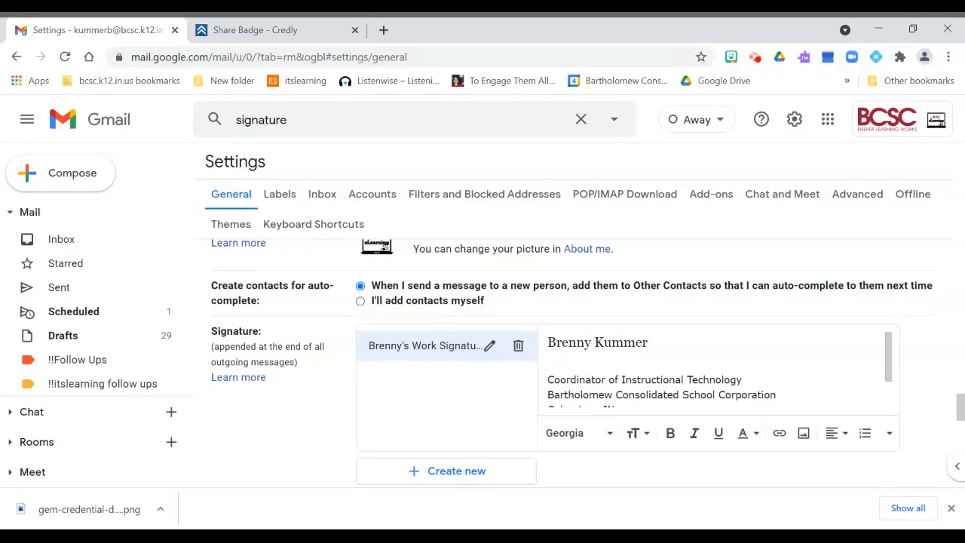
Step: Upload the downloaded gem-credential PNG badge and insert it on the empty line of the signature
click(805, 436)
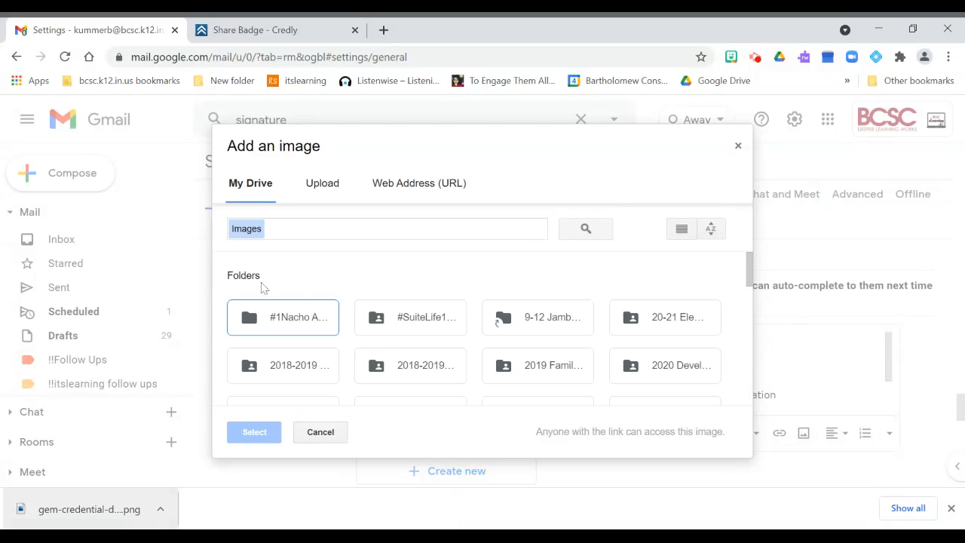
click(332, 189)
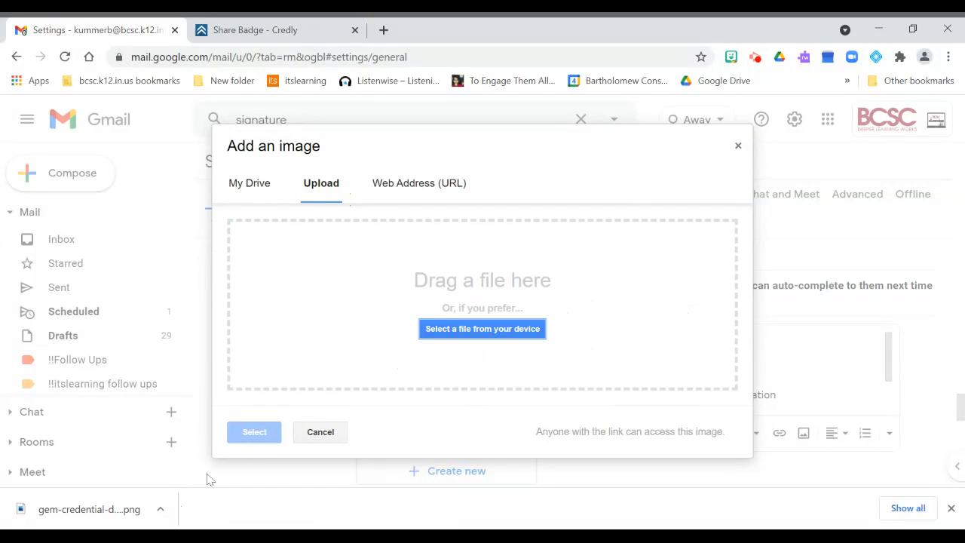
drag(118, 517, 483, 305)
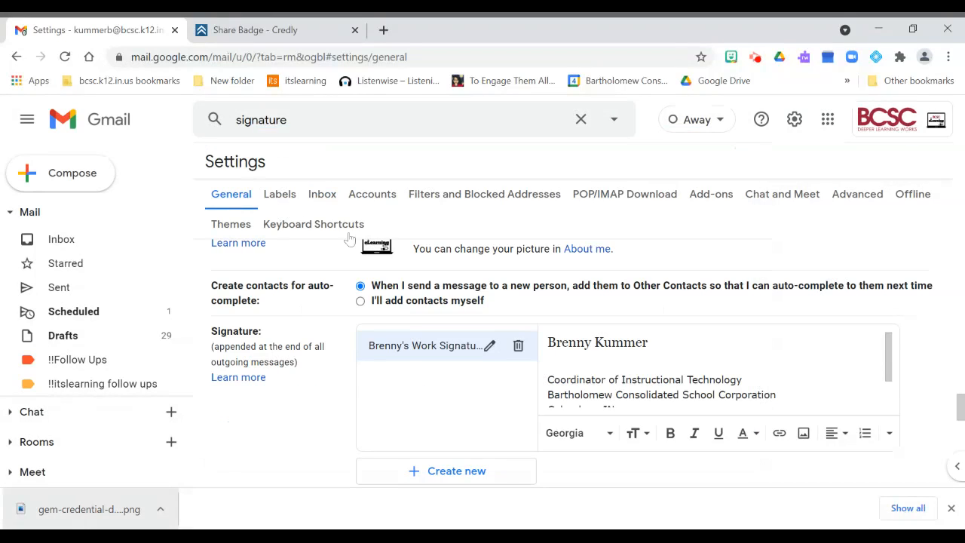
Step: Set the size of the inserted badge image in the signature to Small
click(589, 377)
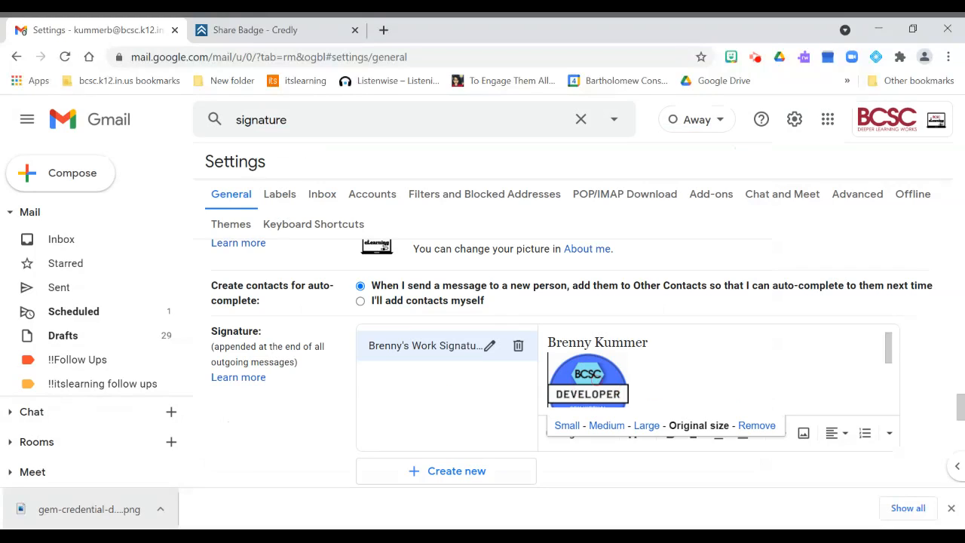
scroll(588, 377, down, 1)
click(566, 425)
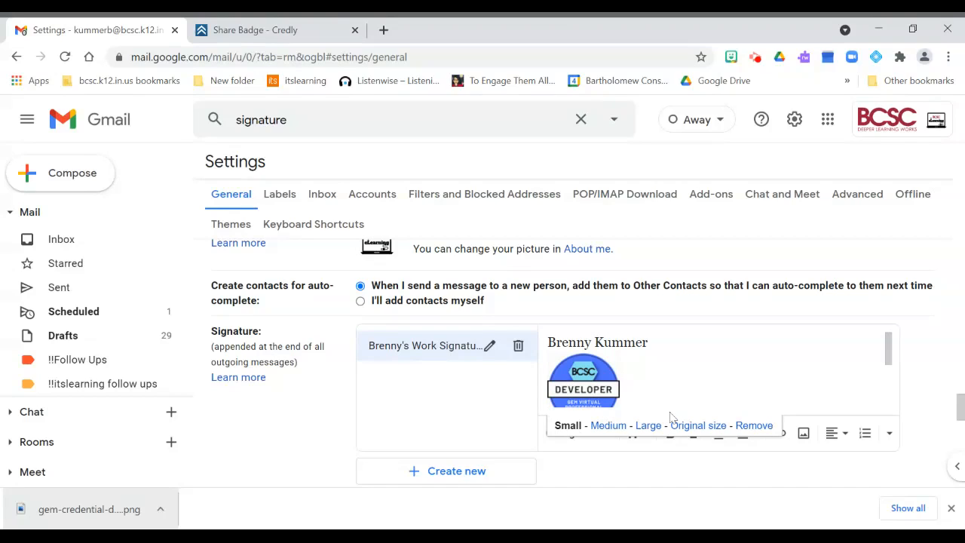
Step: Check how the inserted badge sits between the name and the job title lines in the work signature
click(595, 384)
scroll(595, 384, down, 1)
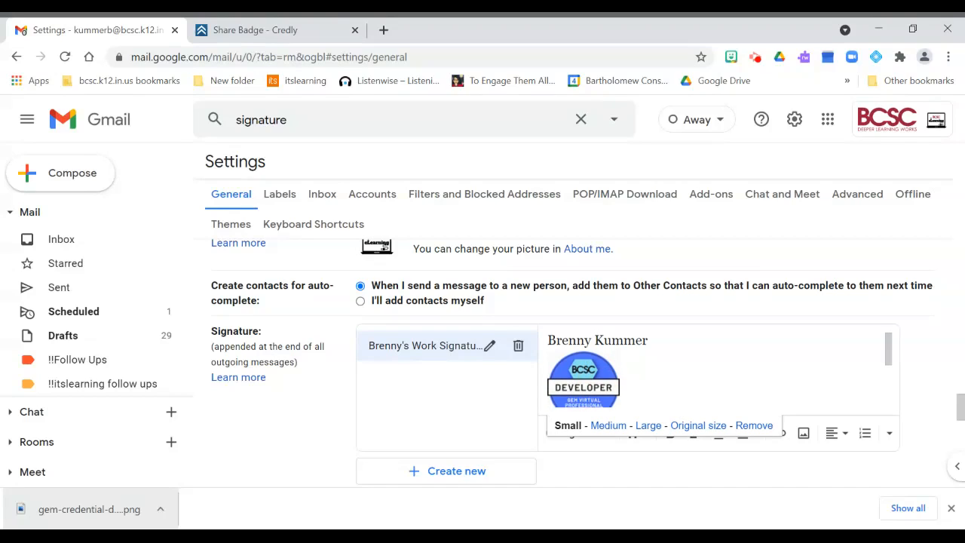
scroll(603, 377, down, 1)
scroll(619, 328, up, 1)
scroll(622, 433, up, 2)
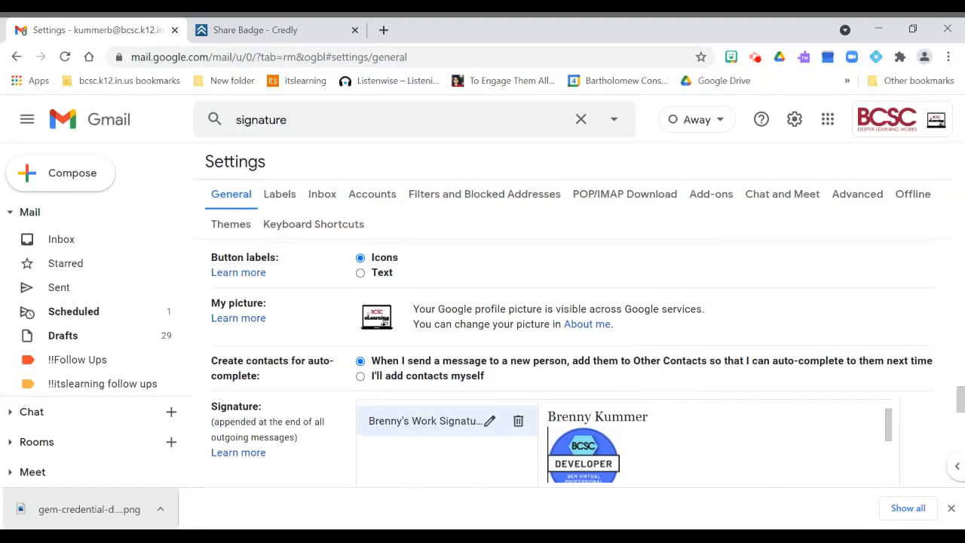
scroll(716, 445, down, 2)
scroll(716, 444, up, 1)
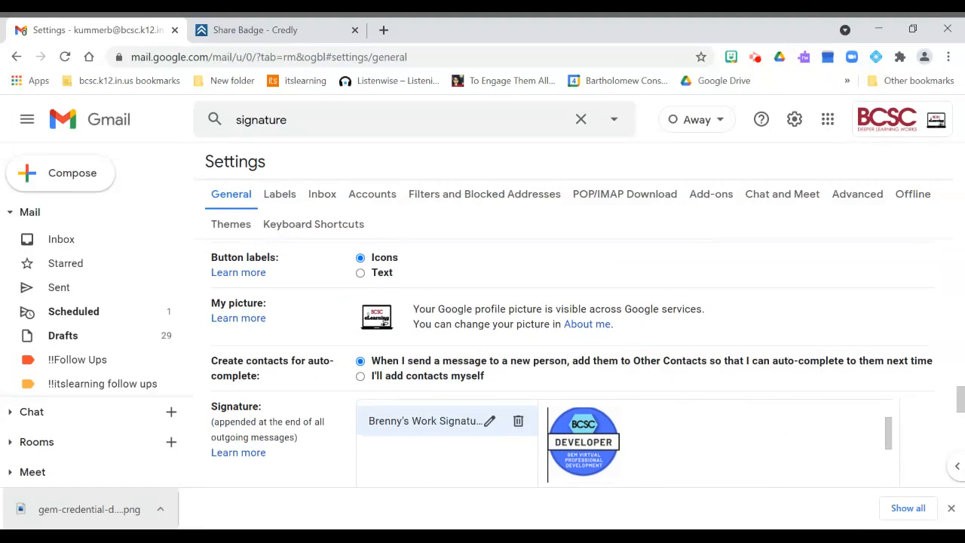
scroll(887, 437, down, 2)
scroll(887, 437, down, 1)
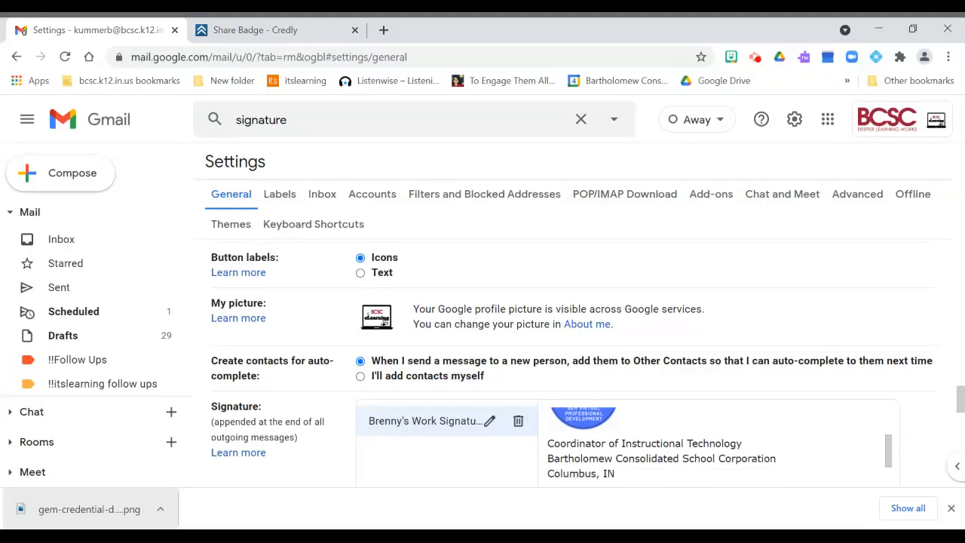
scroll(716, 445, down, 1)
scroll(716, 445, up, 2)
Step: Save the changed Gmail settings with the updated signature
drag(961, 389, 955, 414)
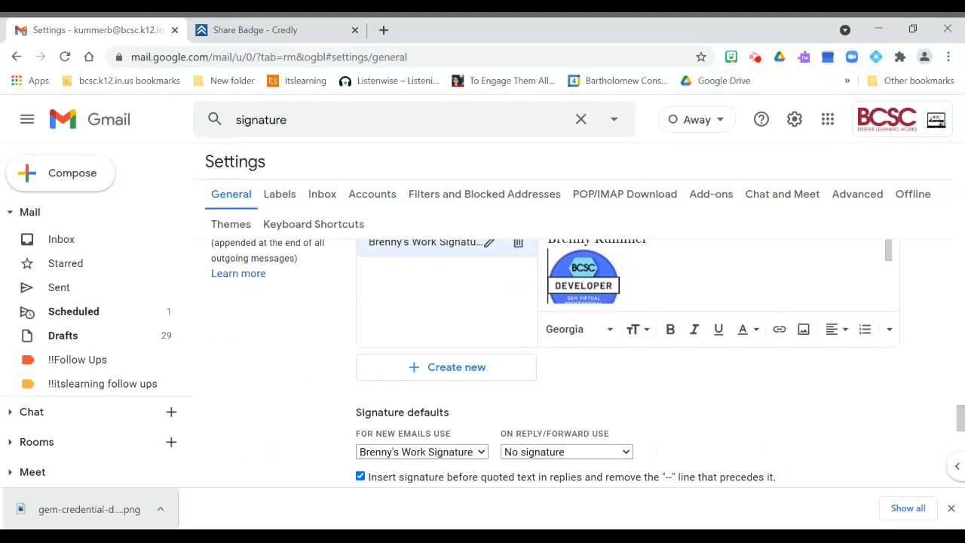
scroll(676, 407, down, 2)
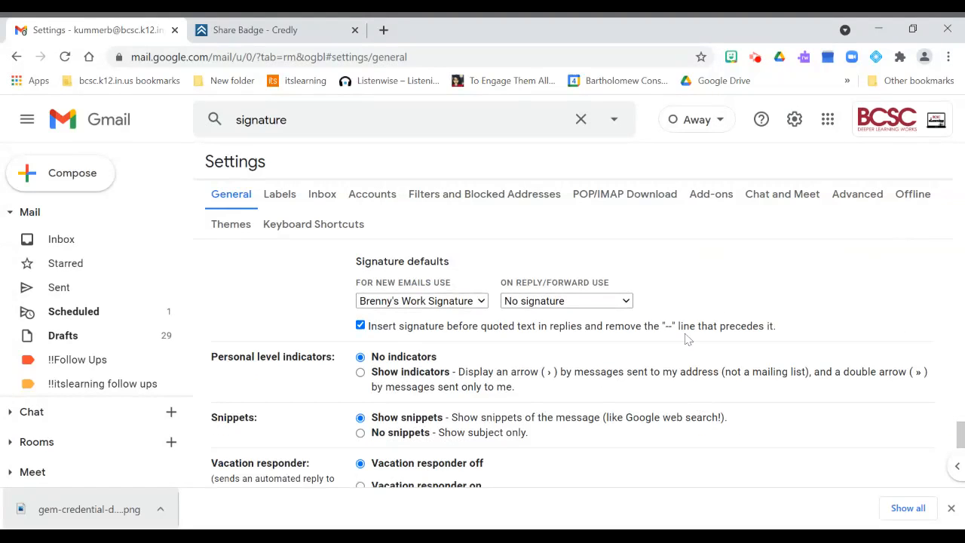
scroll(687, 338, down, 2)
scroll(729, 364, down, 3)
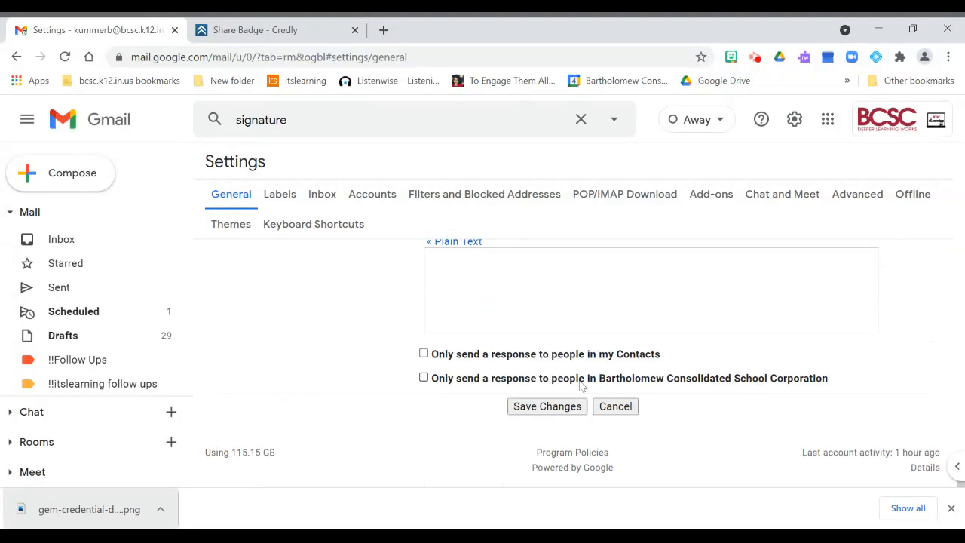
click(527, 406)
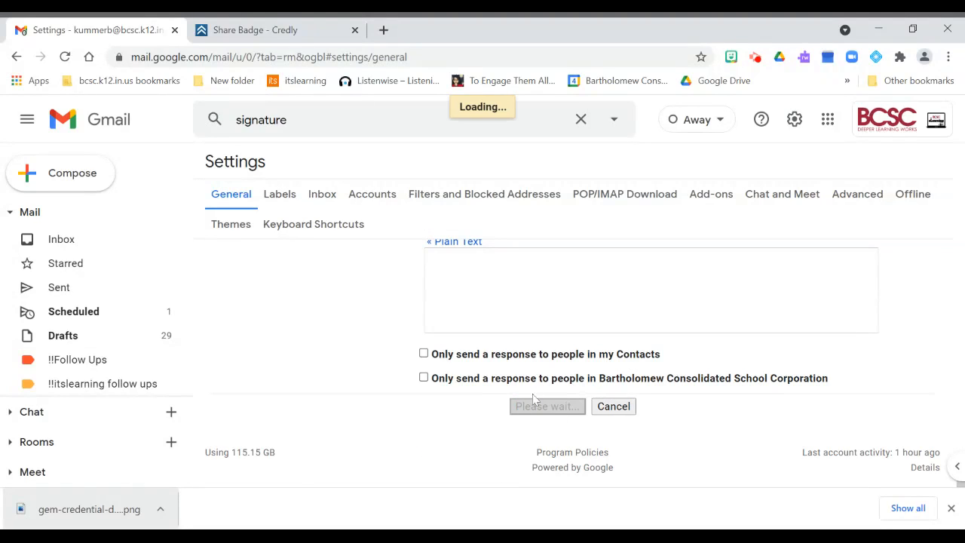
Step: Start a new message in the enlarged compose window and shrink the signature's badge image to about two thirds of its width
click(77, 174)
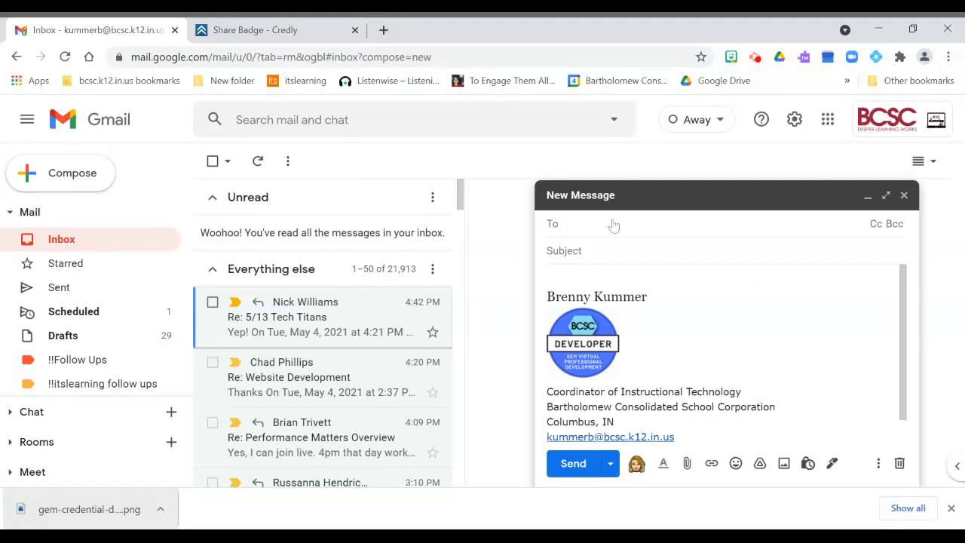
click(884, 195)
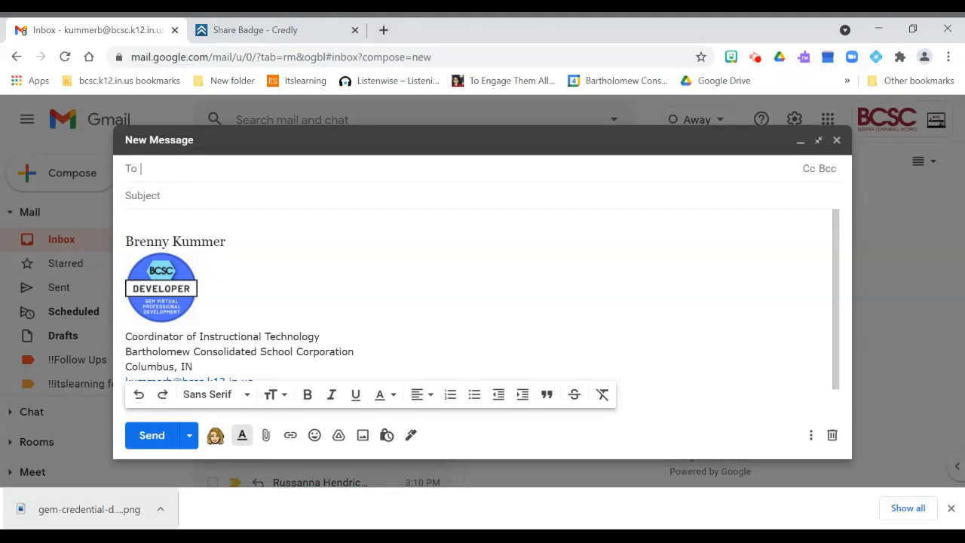
click(174, 315)
click(183, 336)
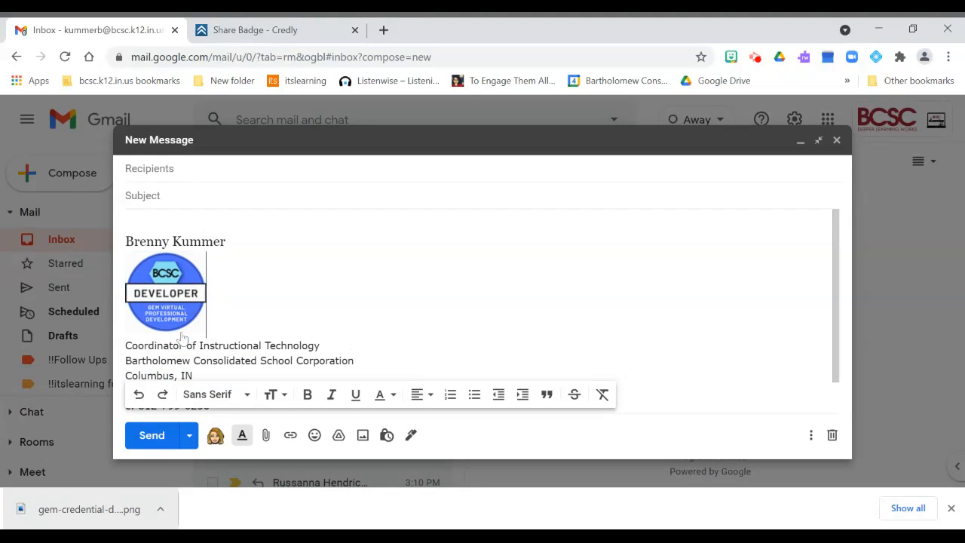
click(147, 301)
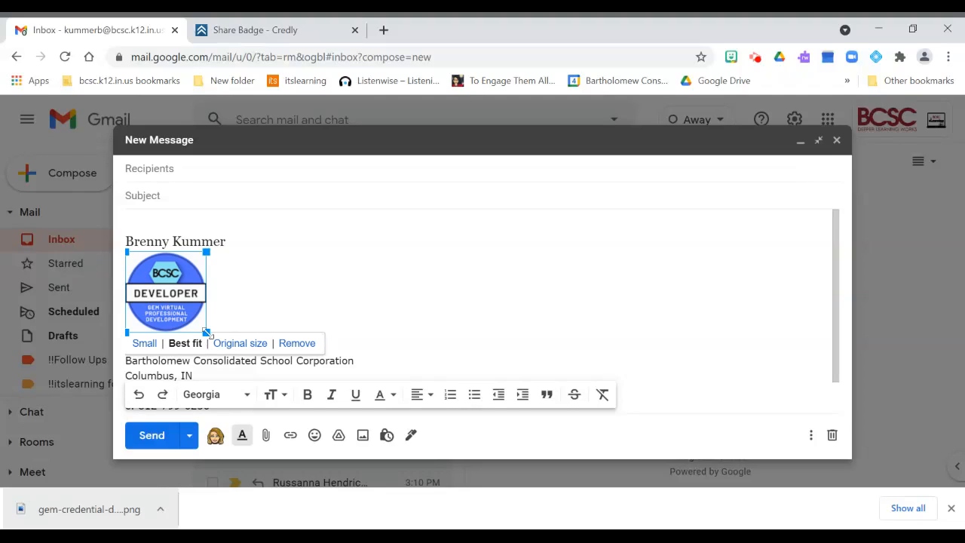
drag(207, 332, 180, 306)
click(172, 299)
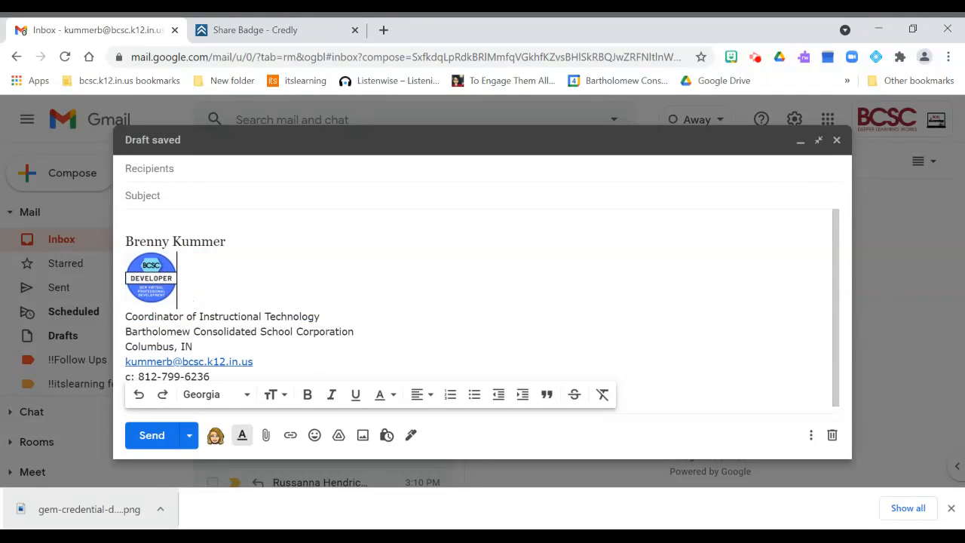
Step: Switch to the Credly share page, resize the badge image to 318 x 318 px and download it
click(240, 31)
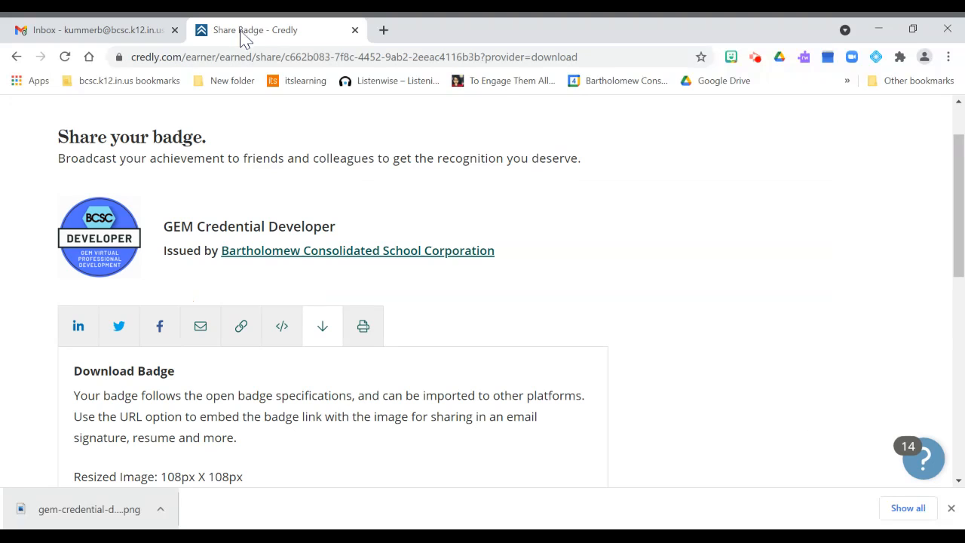
scroll(194, 325, down, 4)
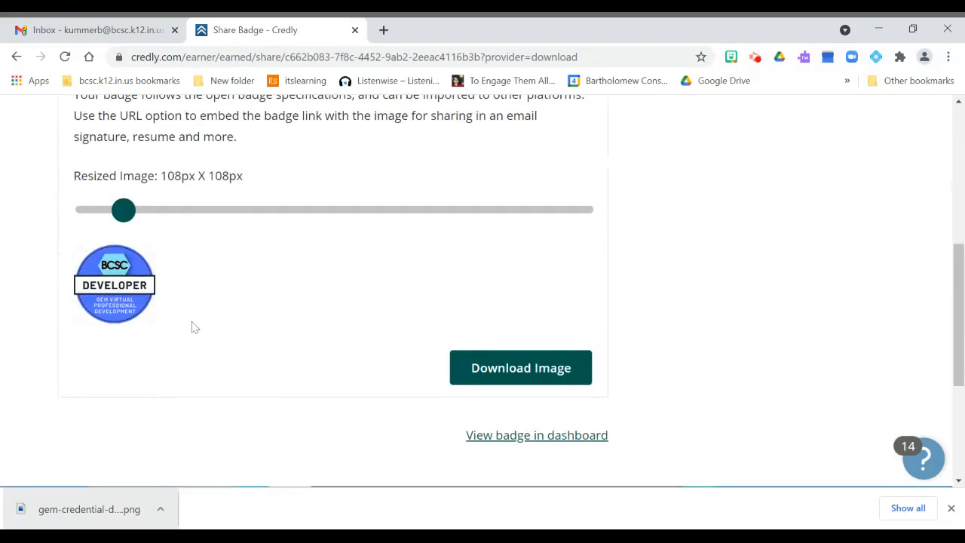
drag(133, 217, 317, 211)
scroll(465, 294, down, 2)
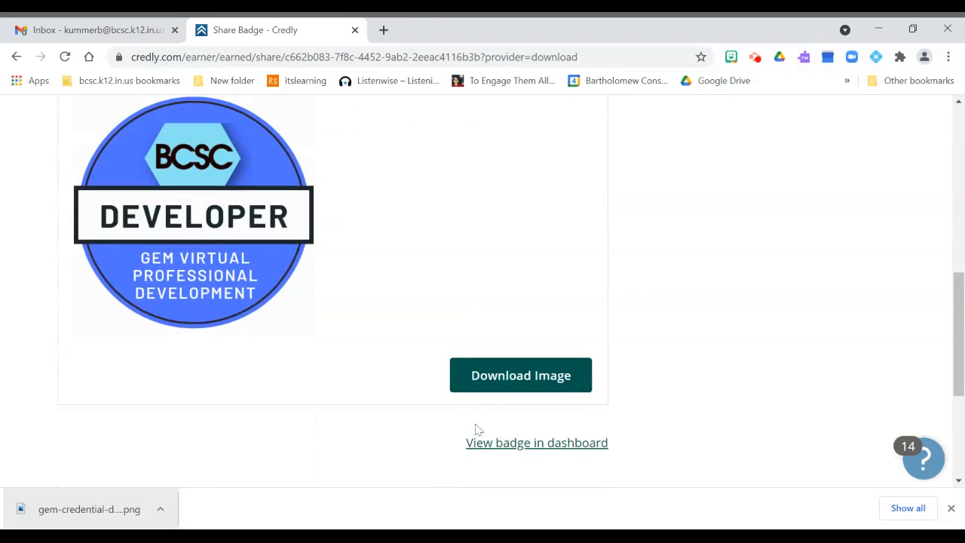
click(493, 370)
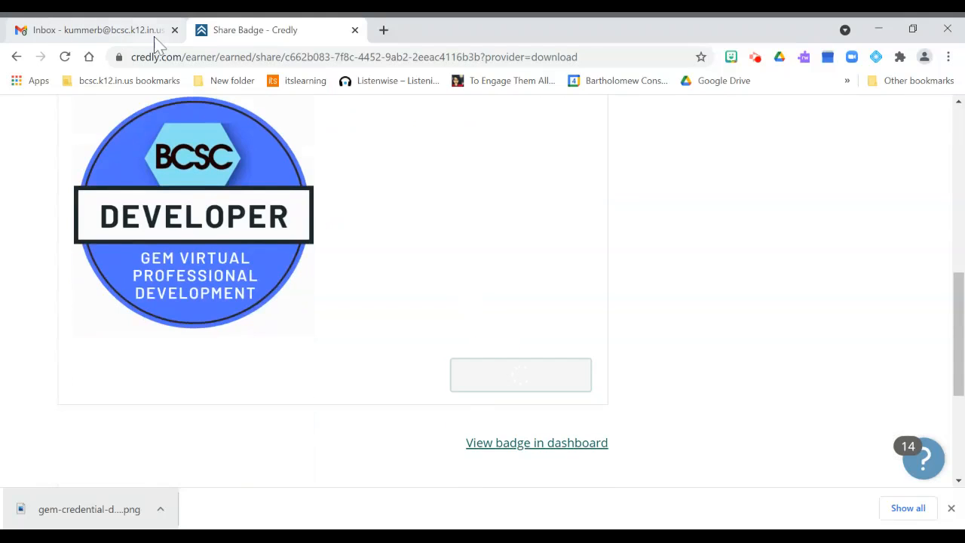
scroll(559, 400, up, 3)
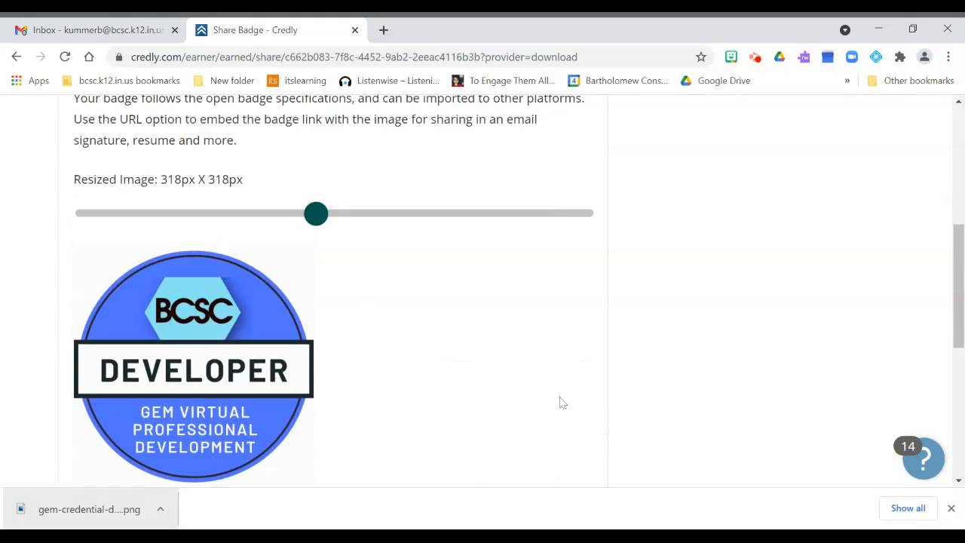
Step: Return to the Gmail draft and compare the badge in its signature with the badge on the Credly share page
click(80, 30)
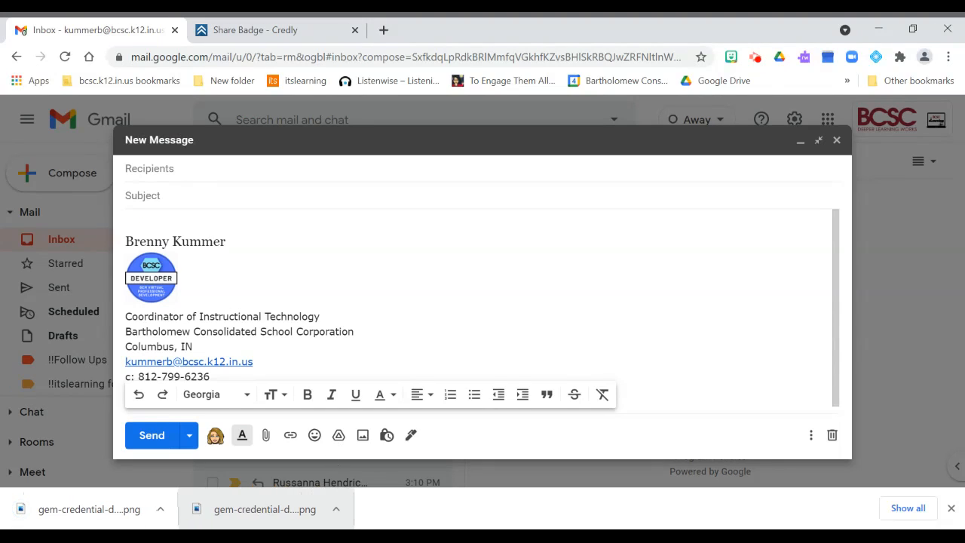
click(151, 277)
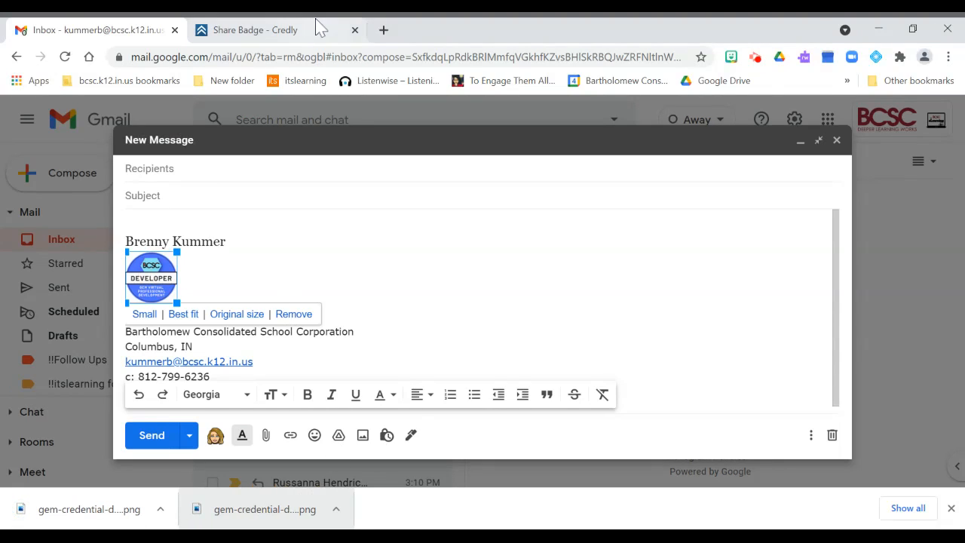
click(286, 30)
scroll(486, 298, up, 4)
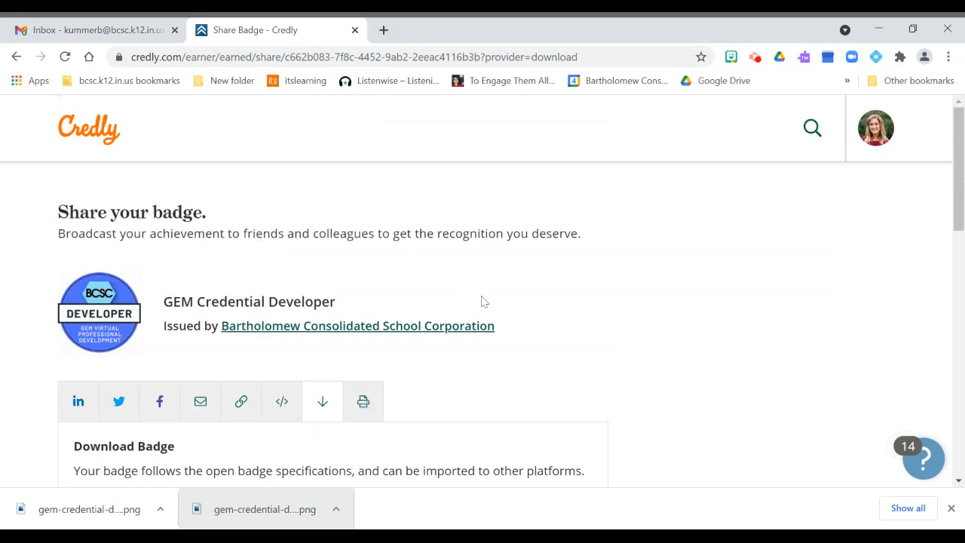
click(79, 30)
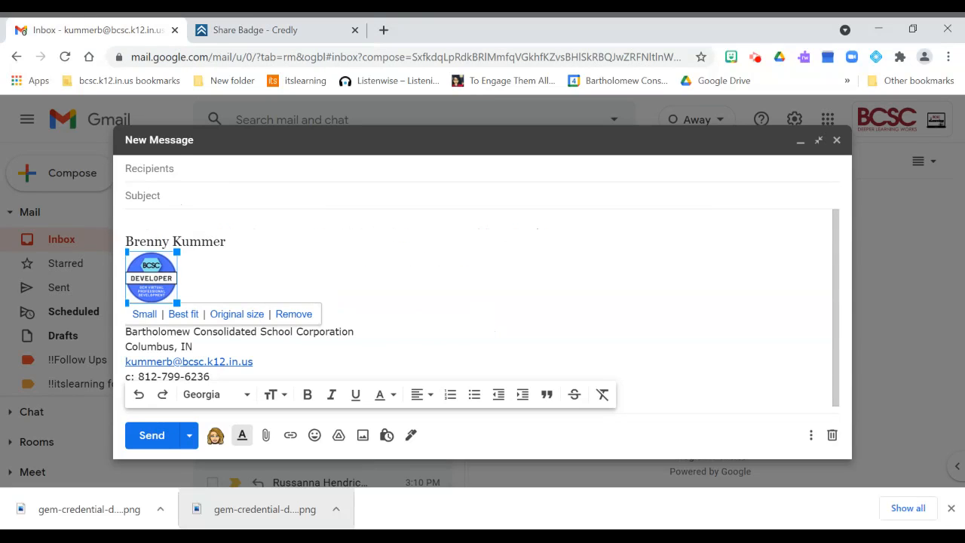
click(354, 332)
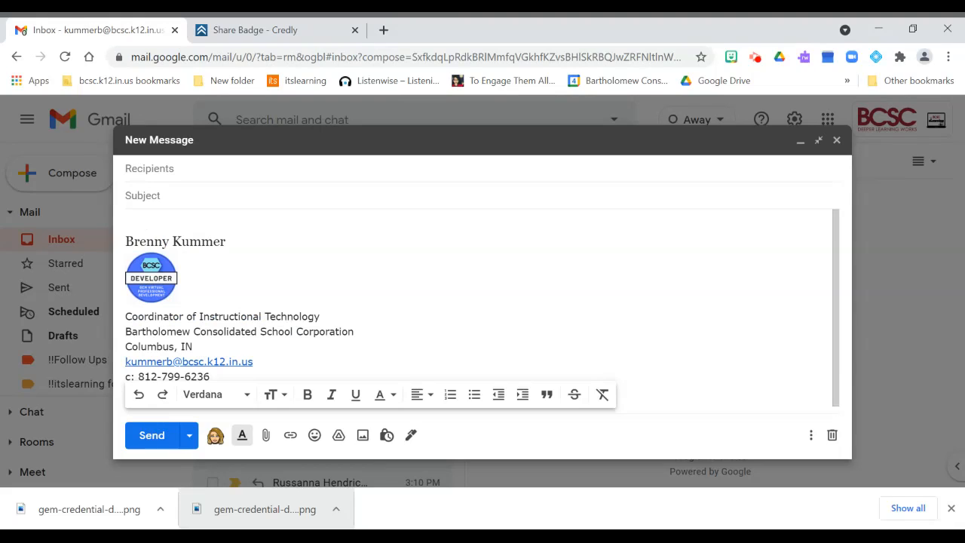